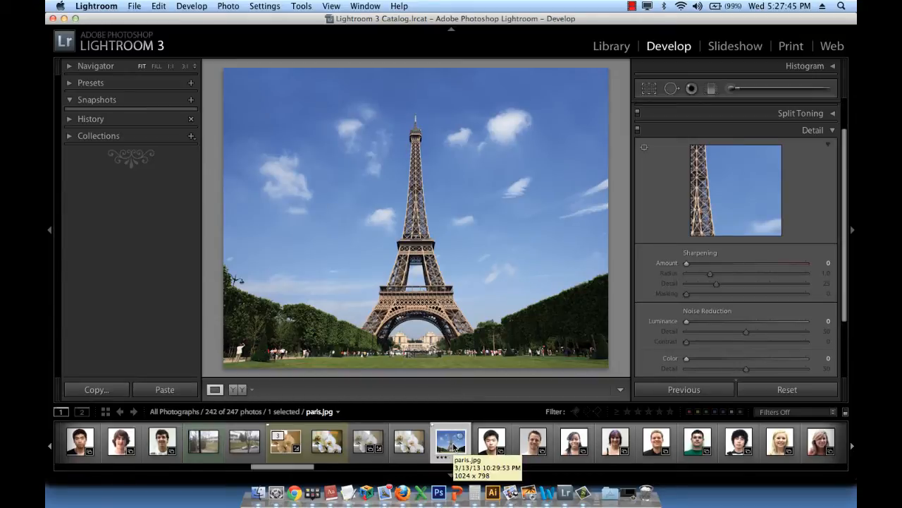
Open paris.jpg for editing in Photoshop CS6 as a copy with Lightroom adjustments, stacked with the original.
right_click(451, 442)
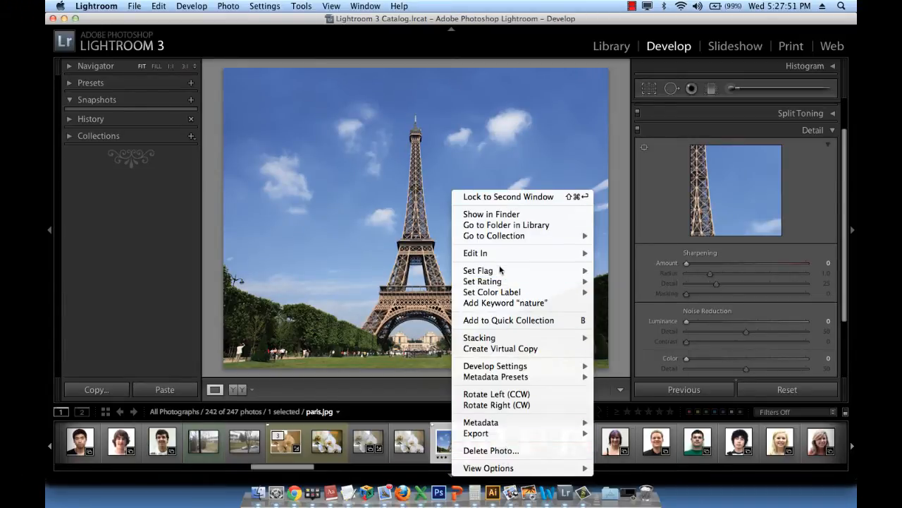
mouse_move(494, 259)
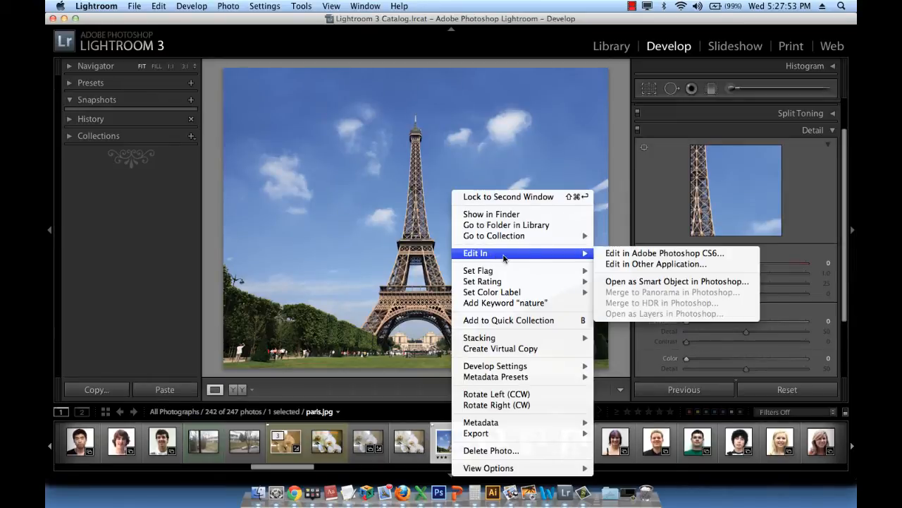
click(663, 256)
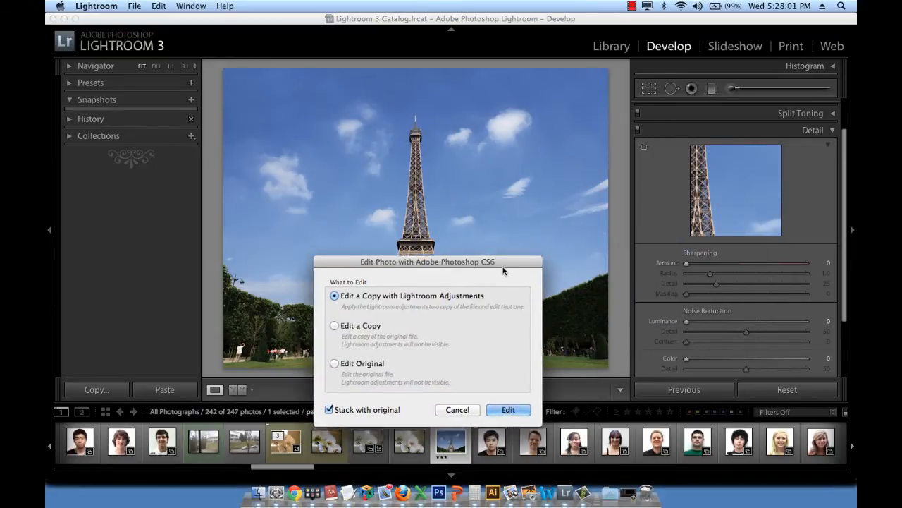
drag(503, 266, 548, 219)
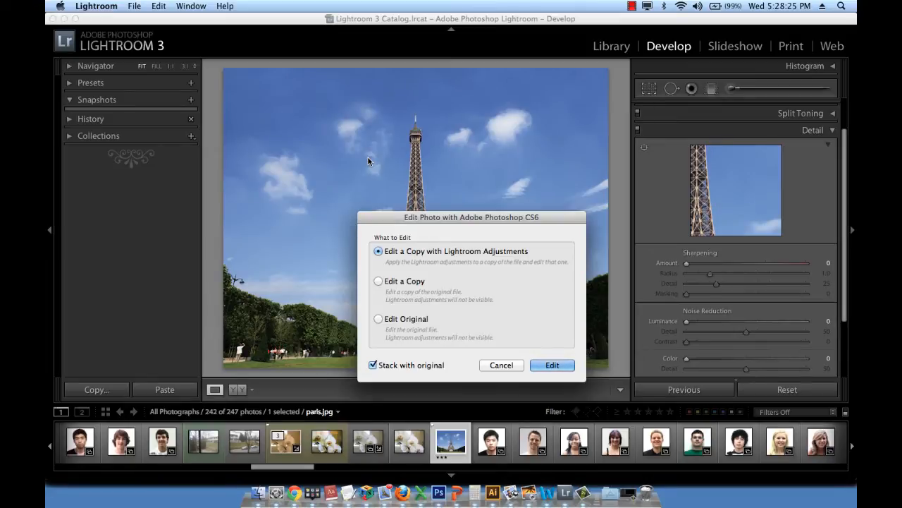
click(553, 365)
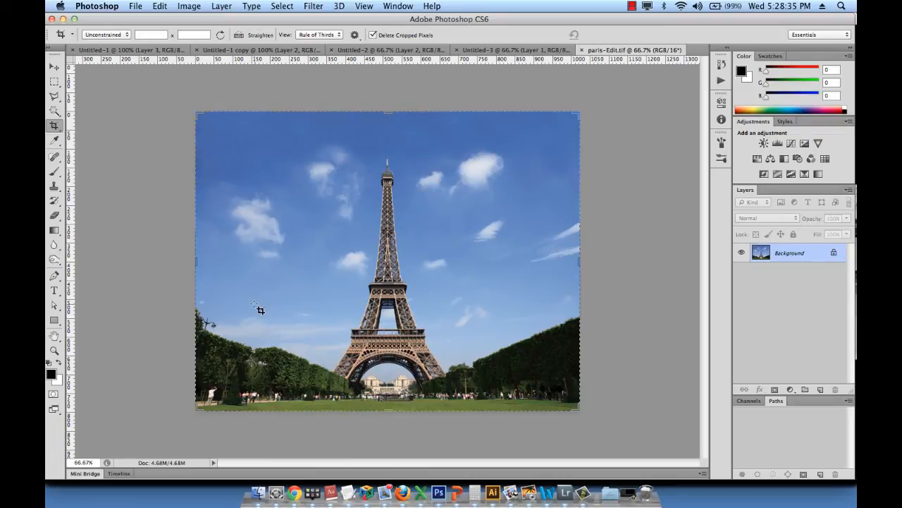
Add a new layer above the Background and fill it with a diagonal blue-to-orange linear gradient from the photo's lower-left to its upper-right.
click(54, 67)
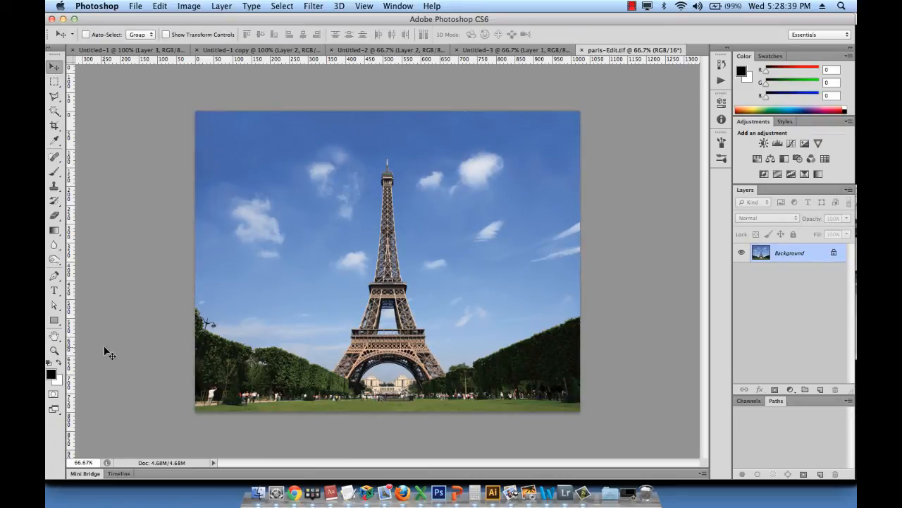
click(54, 230)
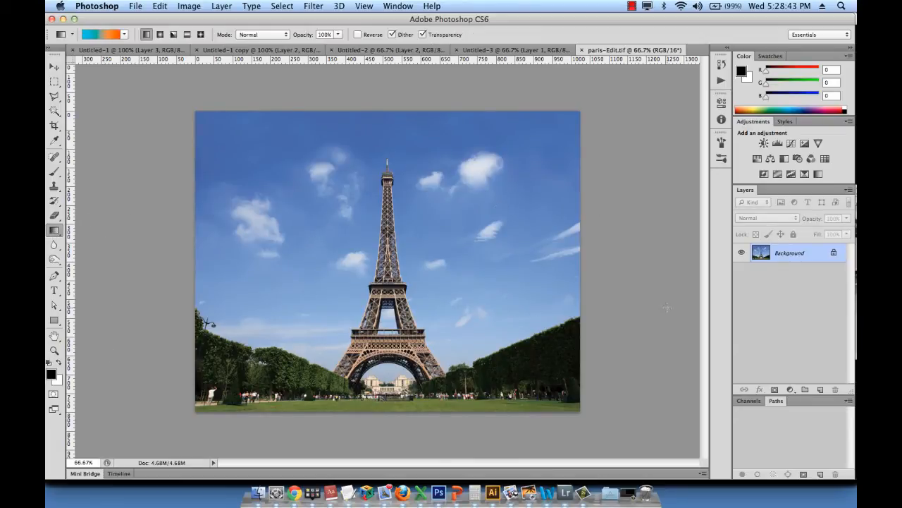
click(820, 391)
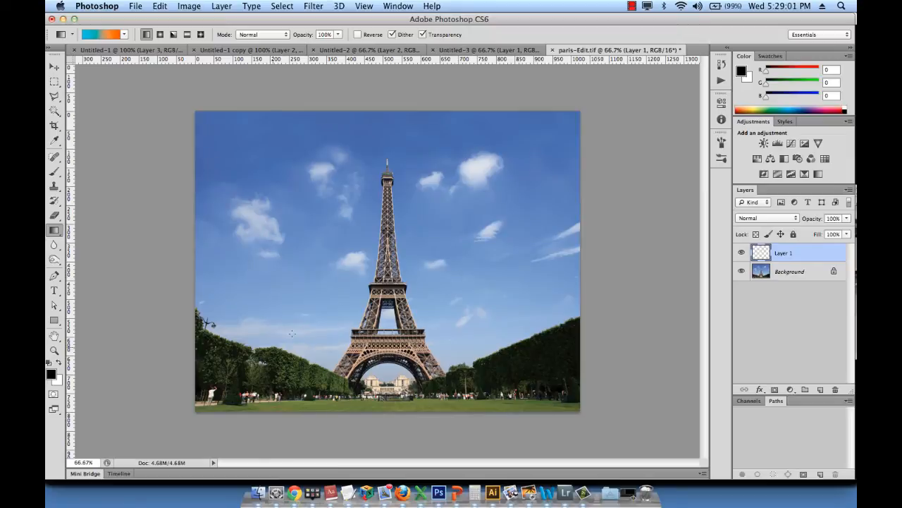
drag(237, 378, 493, 177)
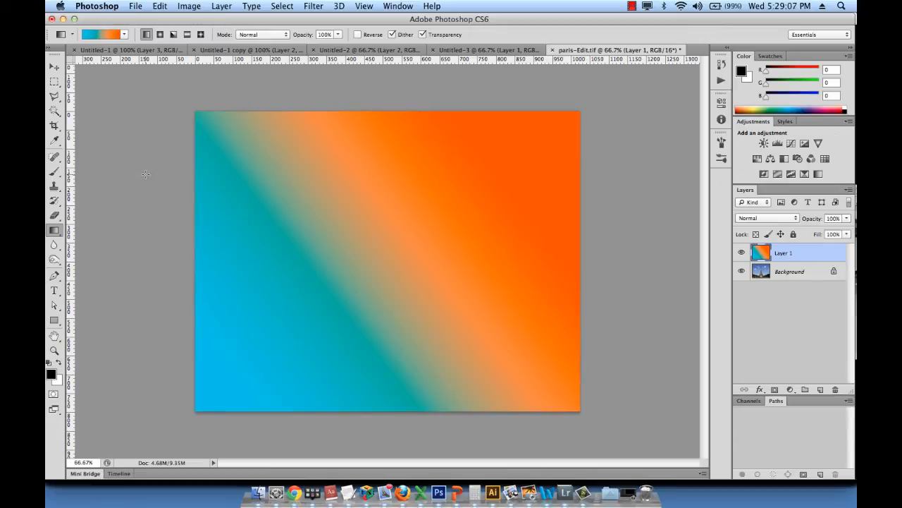
Try the Screen blend mode on the gradient layer, and settle on Multiply.
key(shift+plus)
key(shift+plus)
key(shift+plus)
key(shift+plus)
click(53, 66)
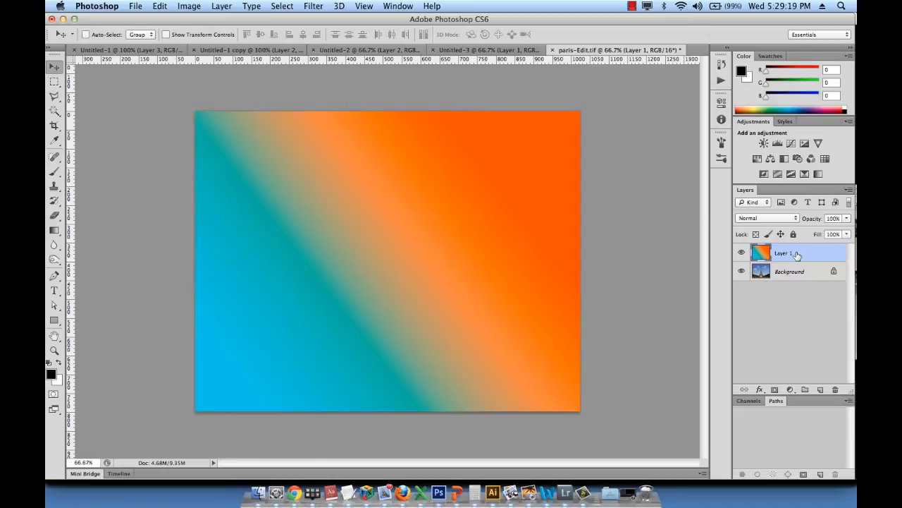
click(770, 219)
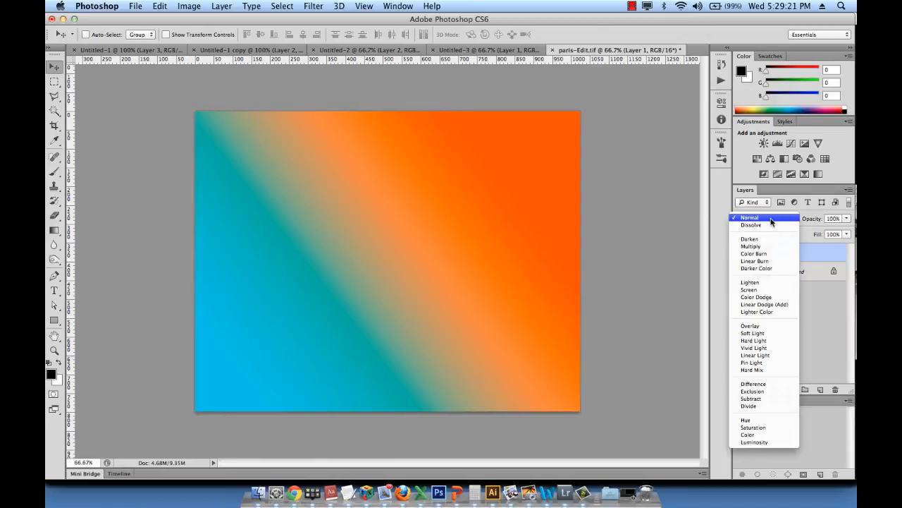
click(759, 290)
click(779, 219)
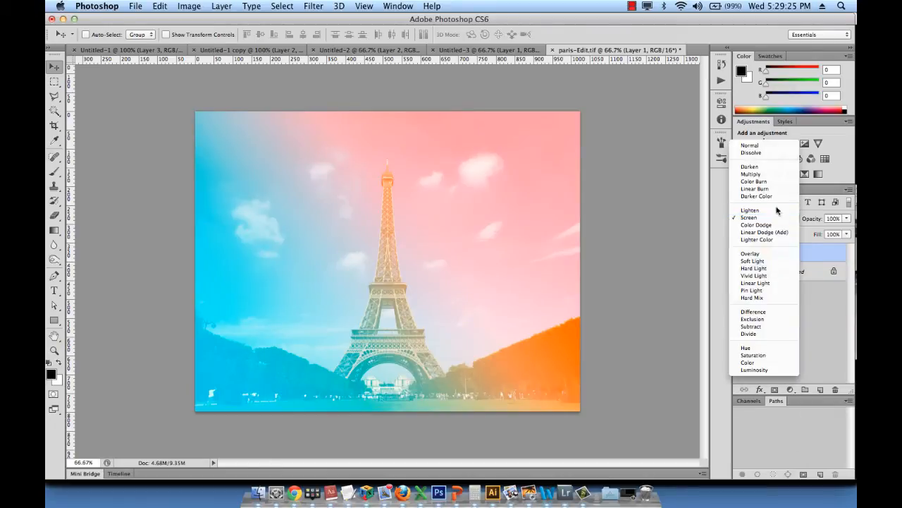
click(771, 174)
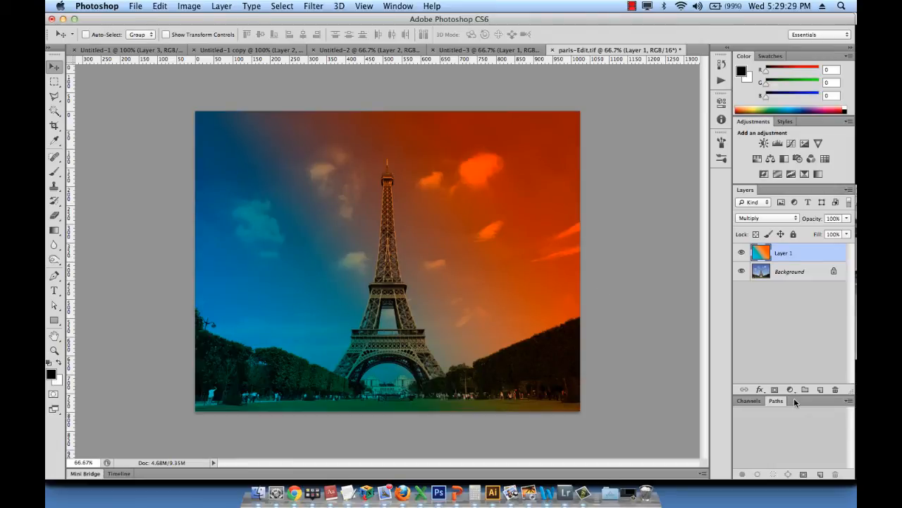
Add a new layer and place the text "J'aime Paris" in the sky beside the tower's tip.
click(820, 389)
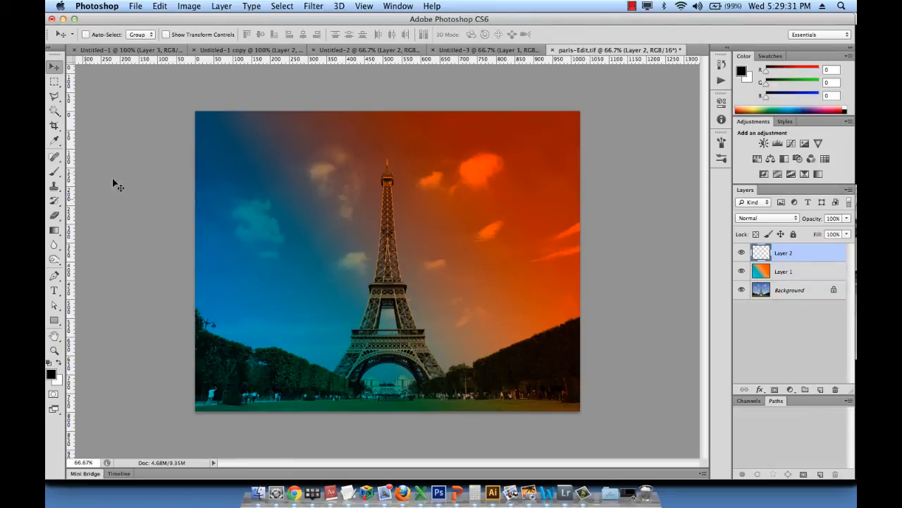
click(53, 290)
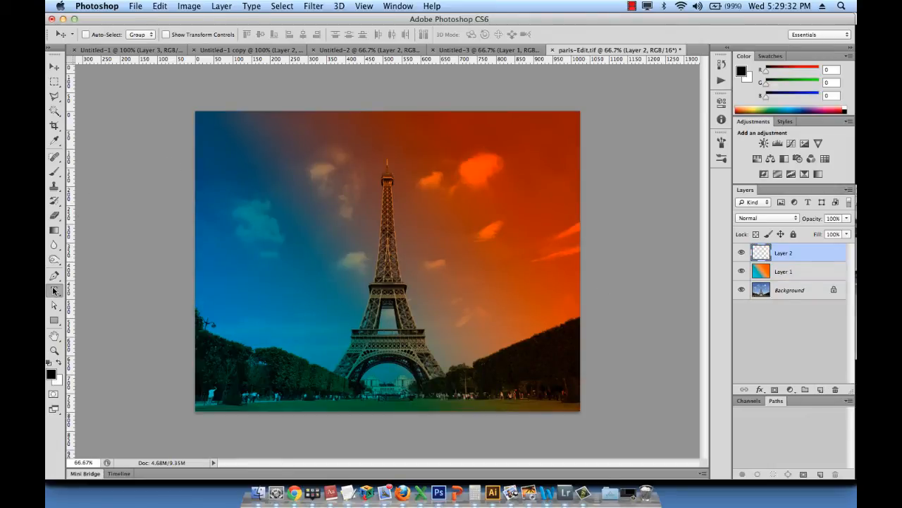
click(236, 193)
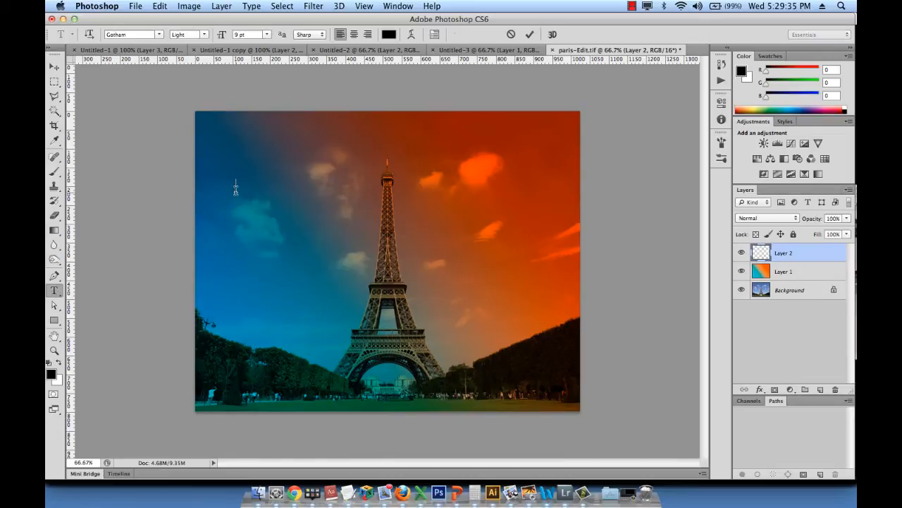
text(J)
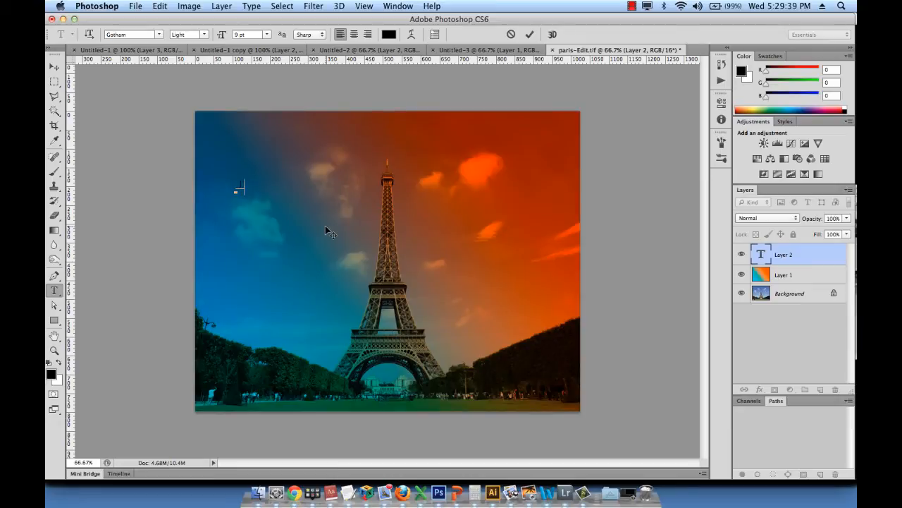
text('aime Paris)
Set all of the "J'aime Paris" text to 30 pt and colour it white.
key(super+a)
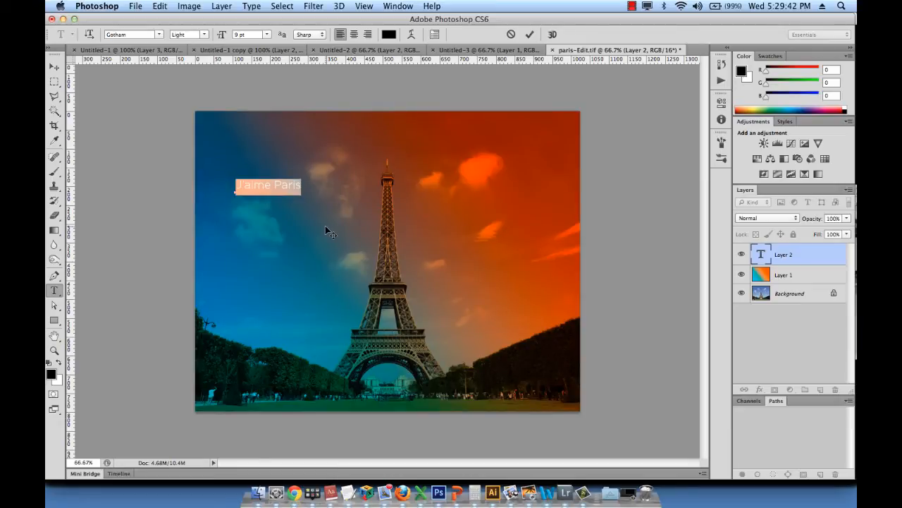
click(267, 34)
click(267, 136)
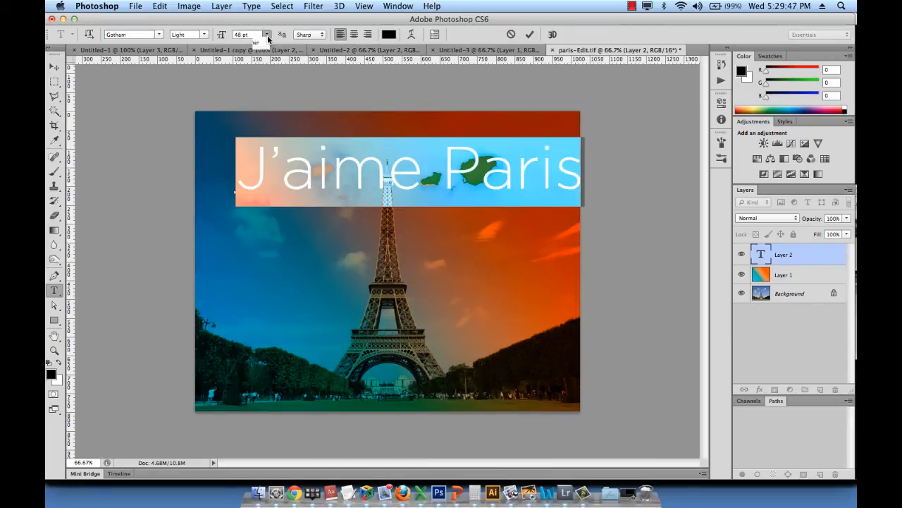
click(266, 34)
click(260, 122)
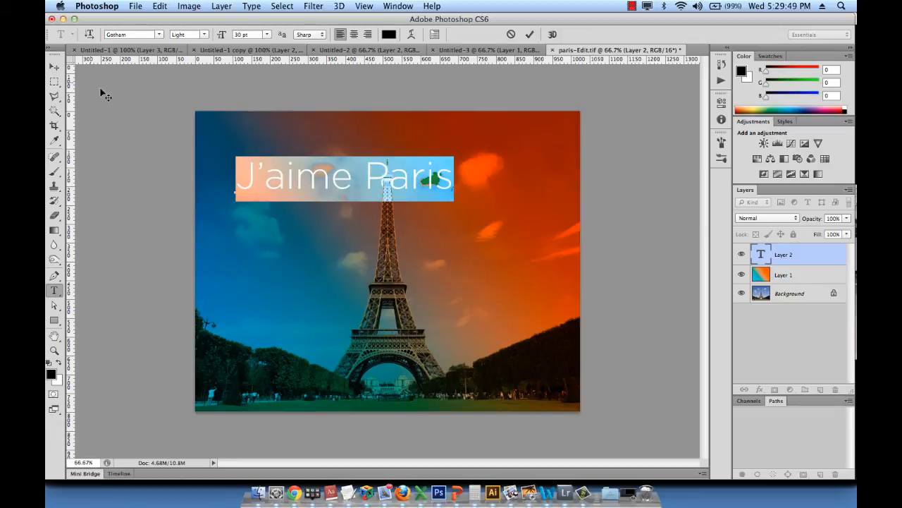
click(60, 364)
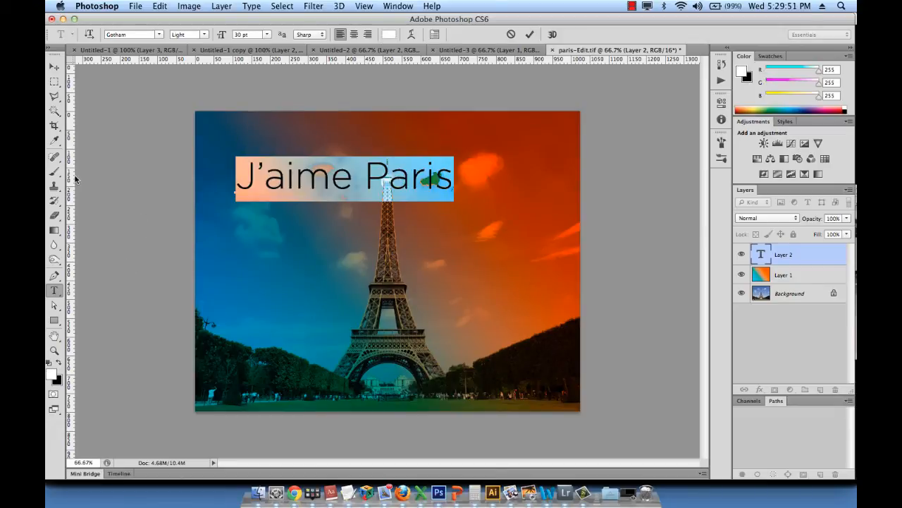
Shift the text slightly towards the photo's left edge and break it into two lines, with "Paris" below "J'aime".
click(54, 66)
drag(337, 190, 313, 186)
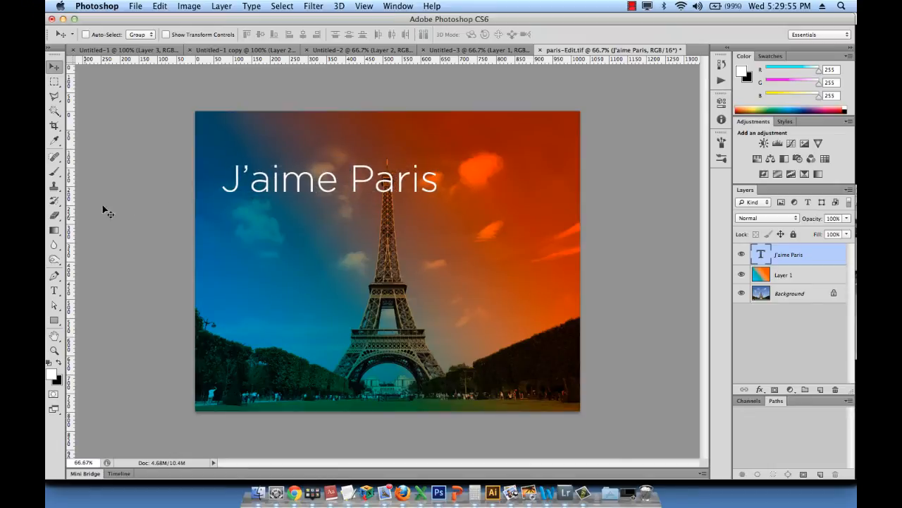
click(54, 290)
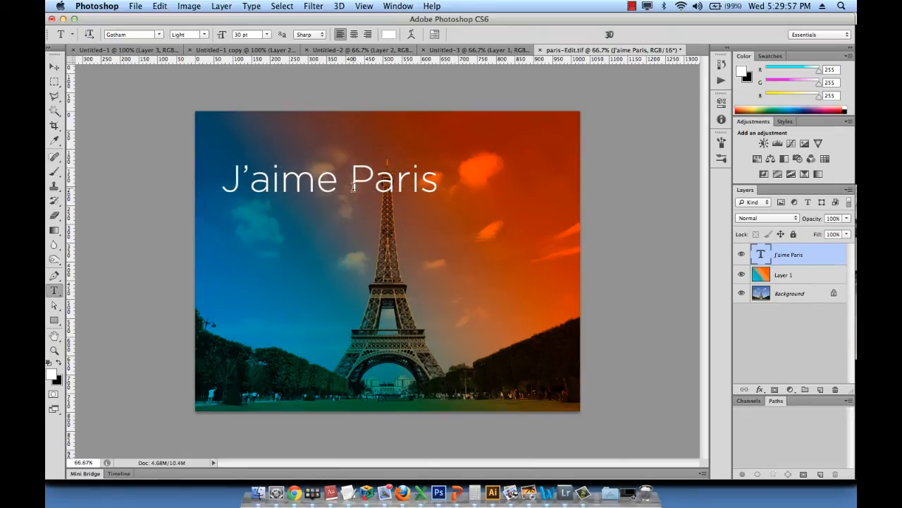
drag(337, 176, 351, 177)
key(Return)
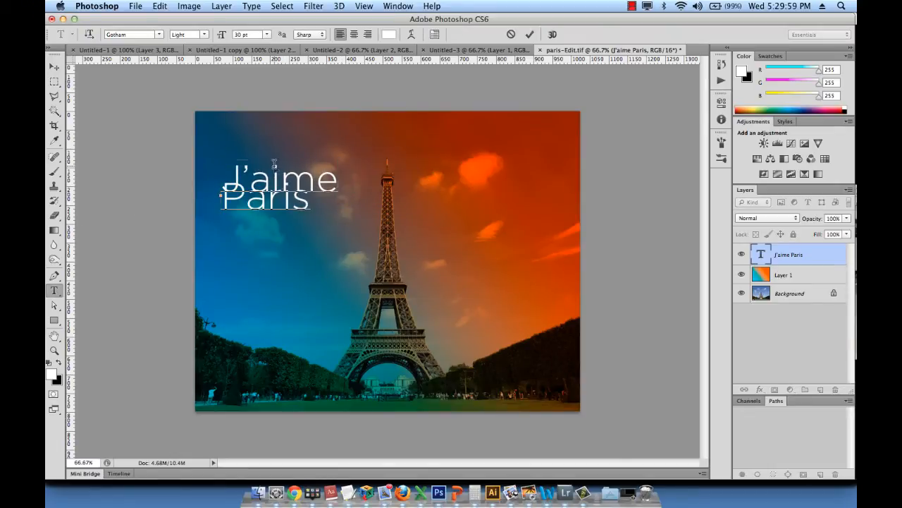
Set the leading of both text lines to 30 pt and commit the text edit.
key(super+a)
click(399, 6)
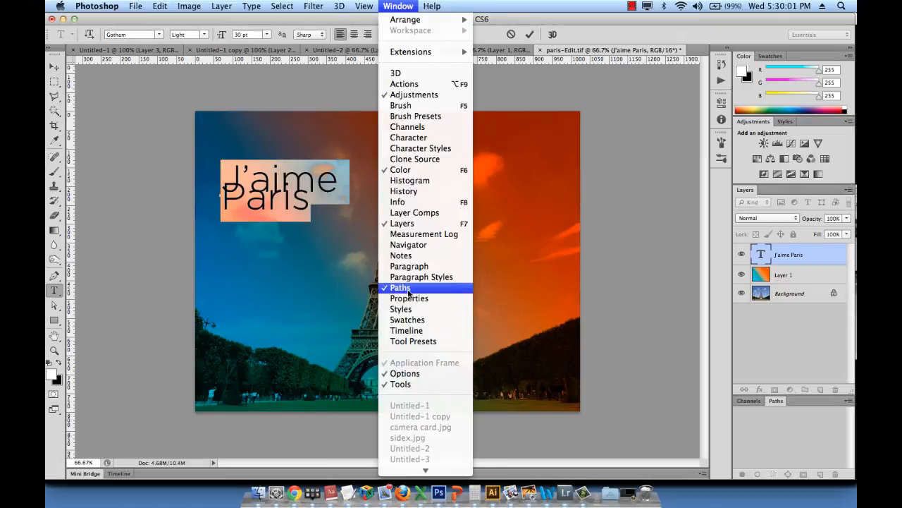
click(408, 266)
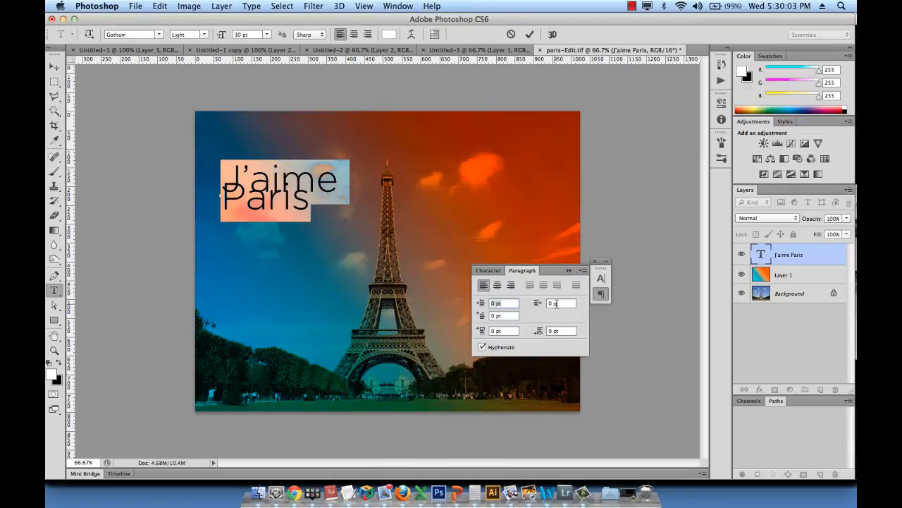
click(499, 270)
click(577, 299)
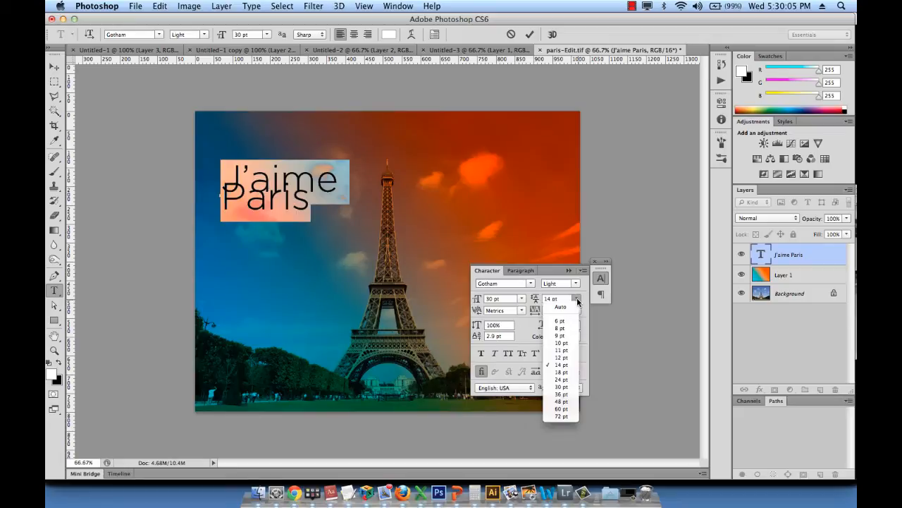
click(568, 386)
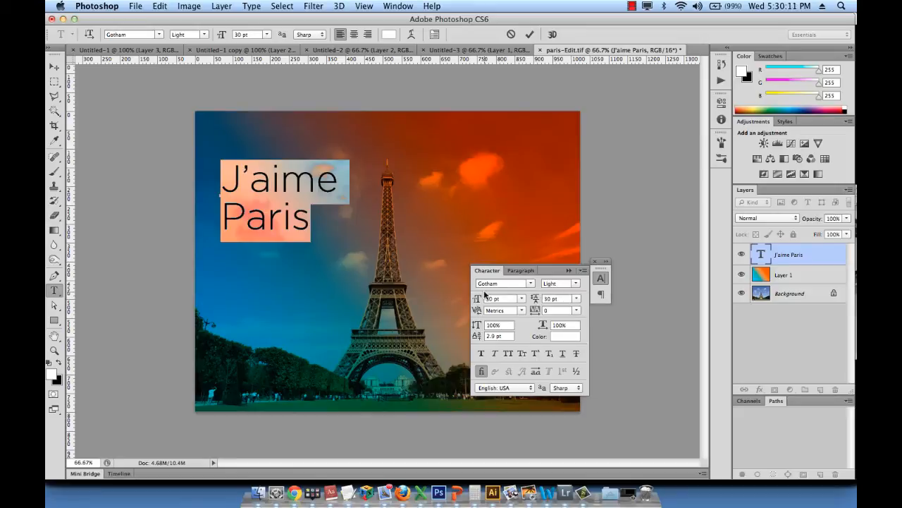
click(595, 261)
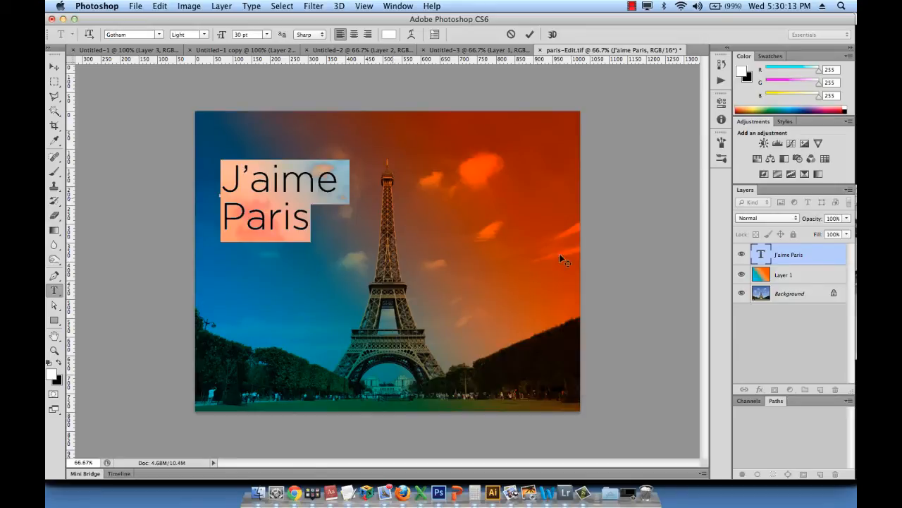
click(55, 67)
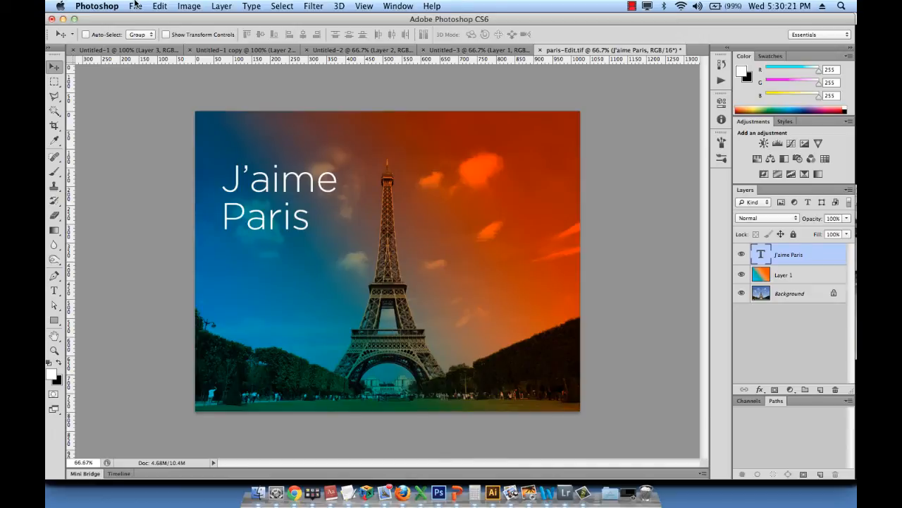
Save the edited paris-Edit.tif with its gradient and text layers.
key(super+s)
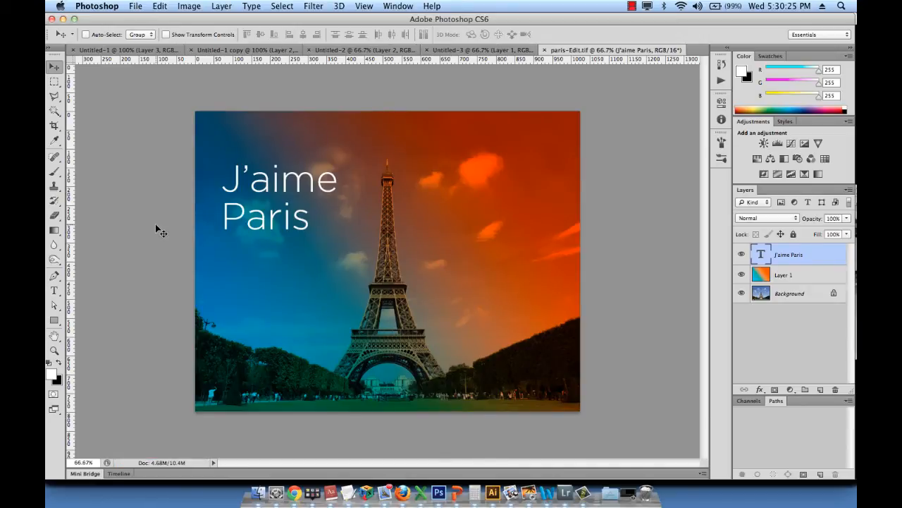
click(142, 6)
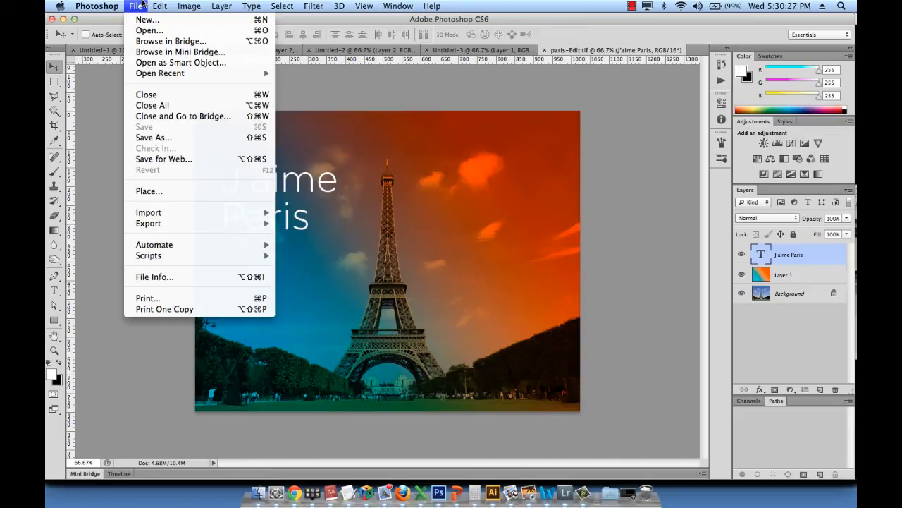
click(119, 121)
Switch back to Lightroom and select the original paris.jpg beside its edited copy in the Library grid.
key(super+Tab)
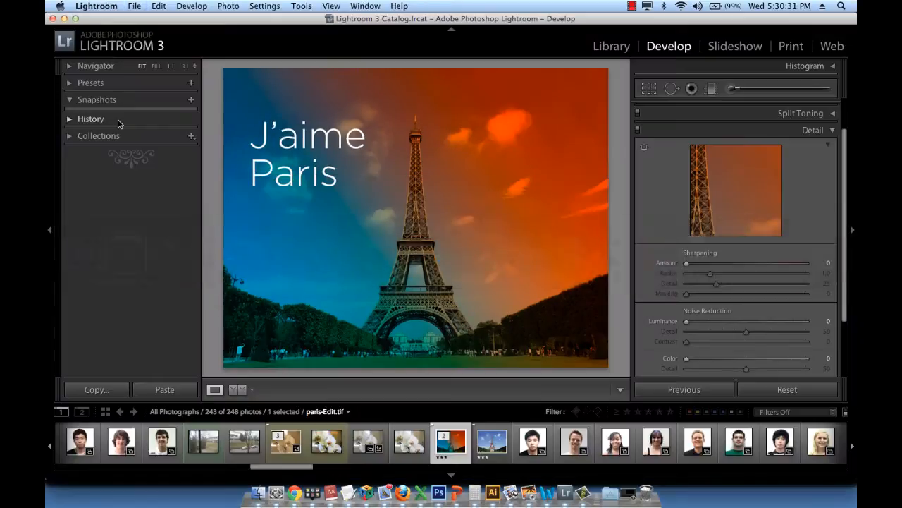
click(607, 47)
scroll(423, 296, down, 3)
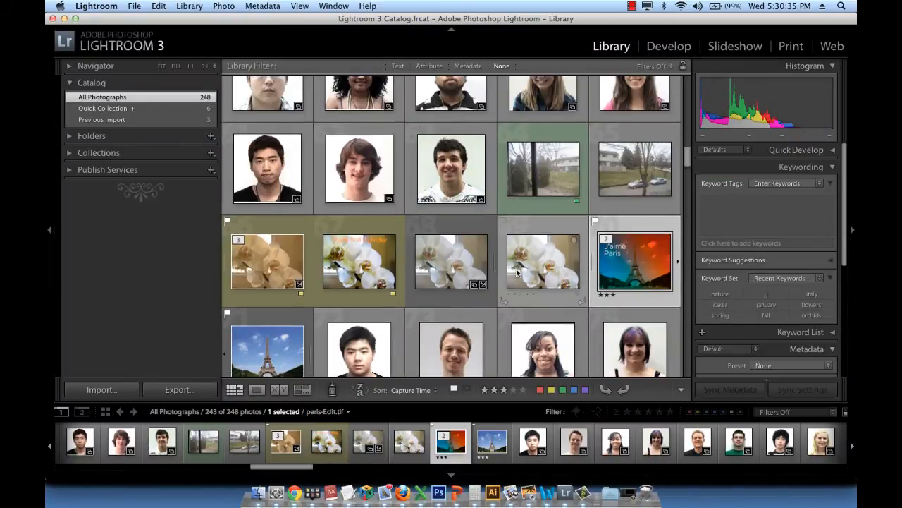
click(270, 310)
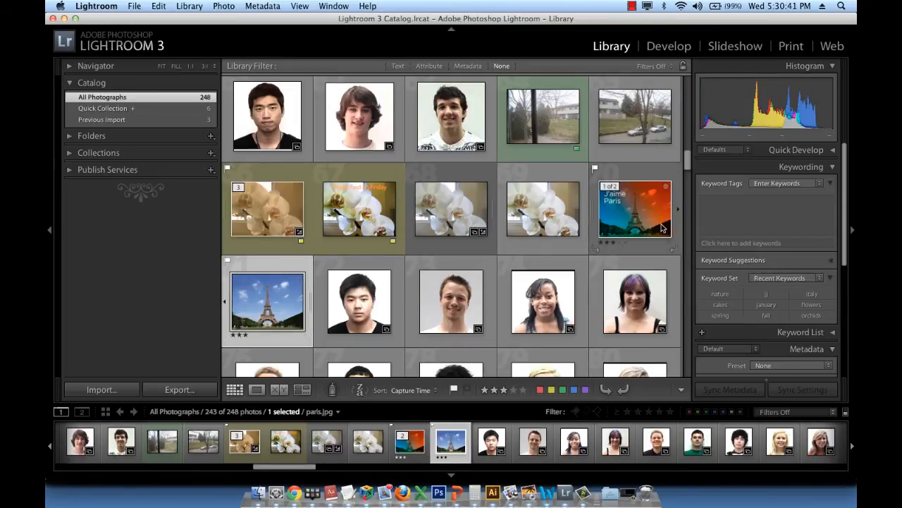
View the original paris.jpg and the edited paris-Edit.tif in the Develop module, ending back in the Library grid.
click(605, 240)
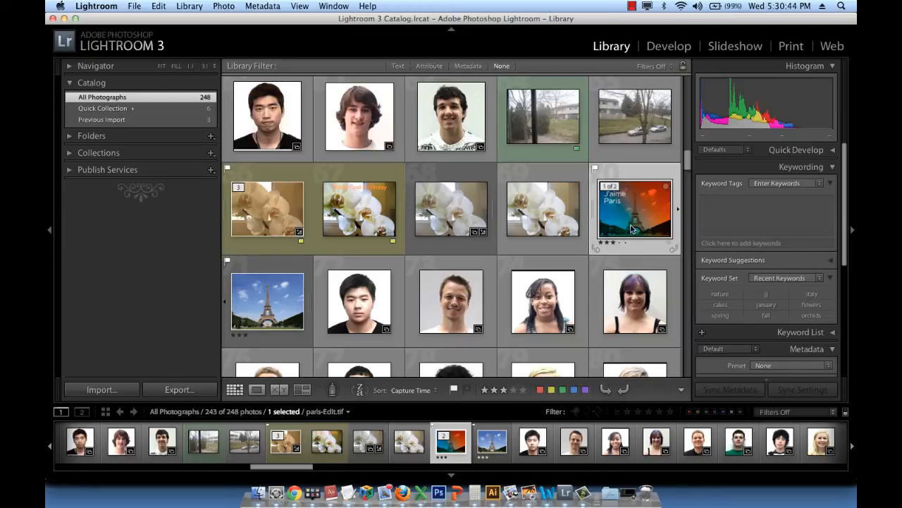
click(258, 310)
click(669, 46)
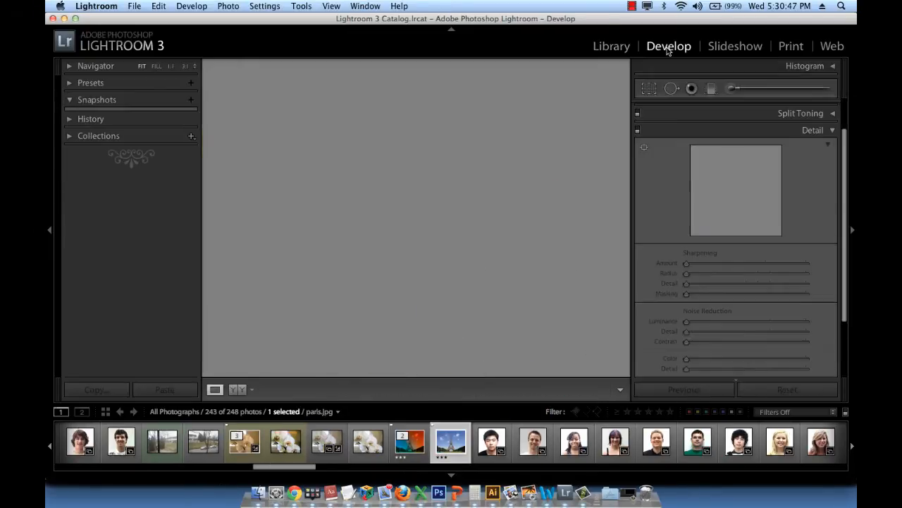
key(Left)
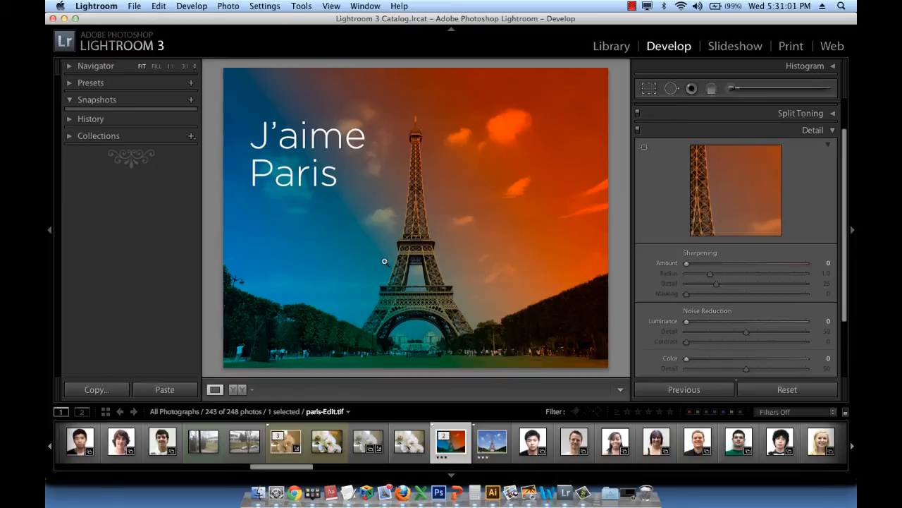
click(612, 47)
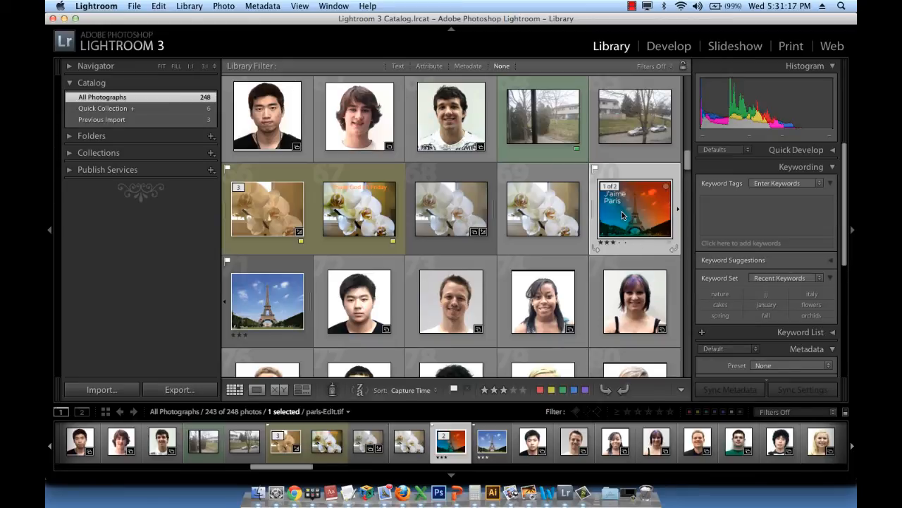
Switch to Finder and preview paris.jpg and paris-Edit.tif in the 03-15-13 Europe sites folder.
key(super+Tab)
key(super+Tab)
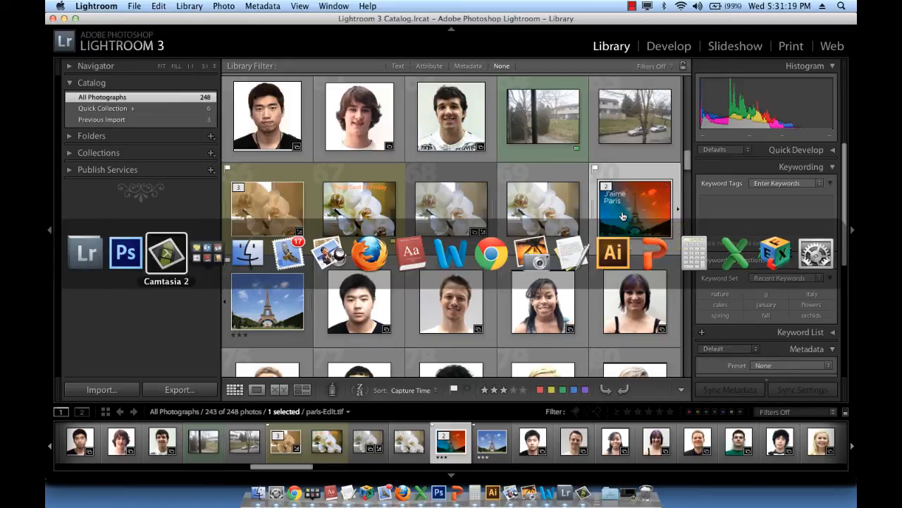
key(super+Tab)
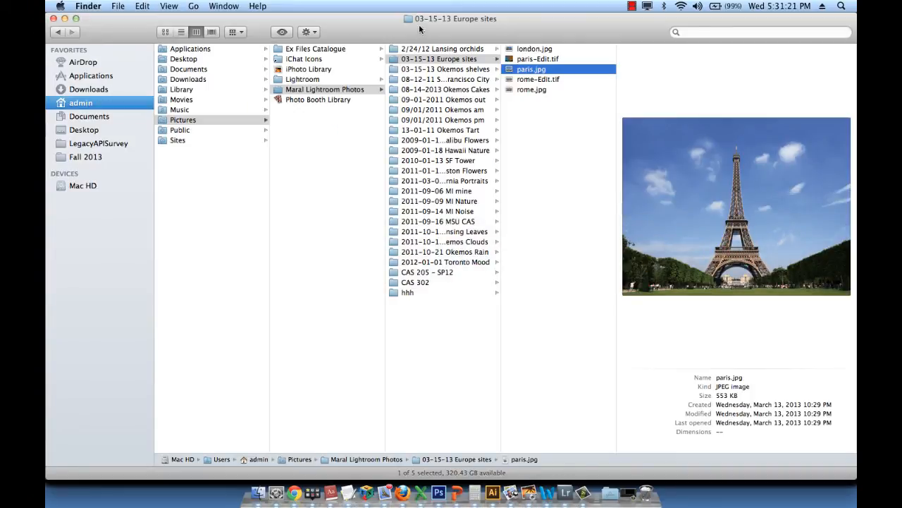
click(421, 50)
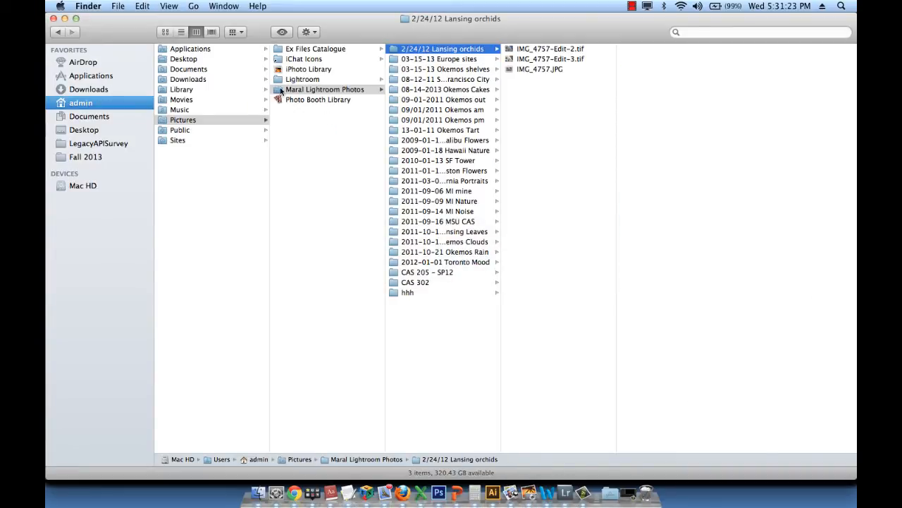
click(447, 61)
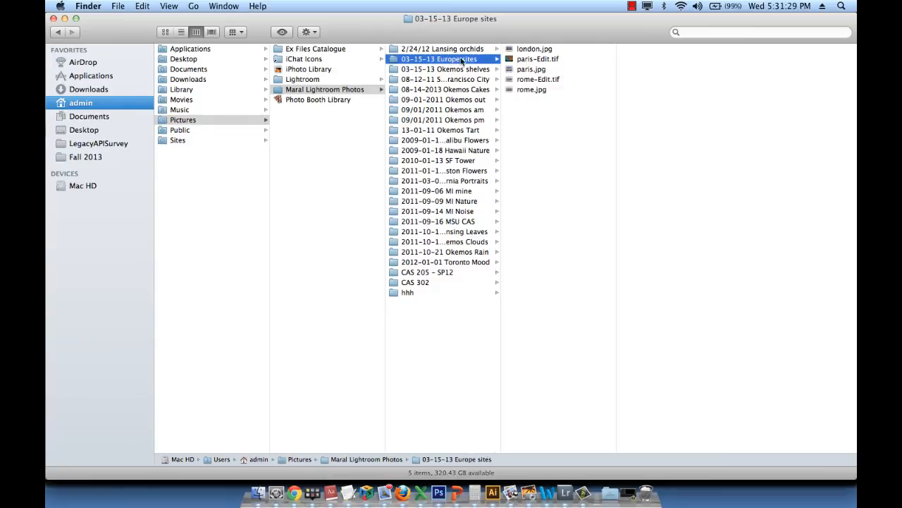
click(522, 71)
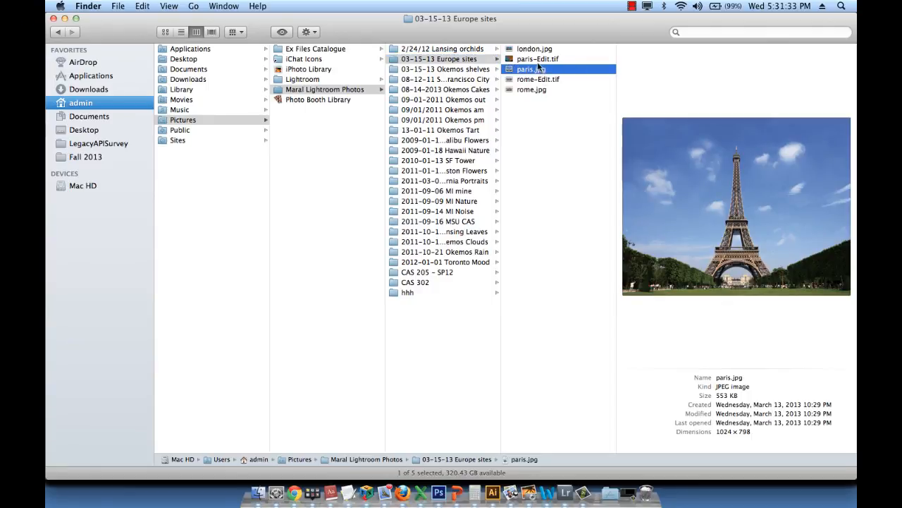
click(538, 61)
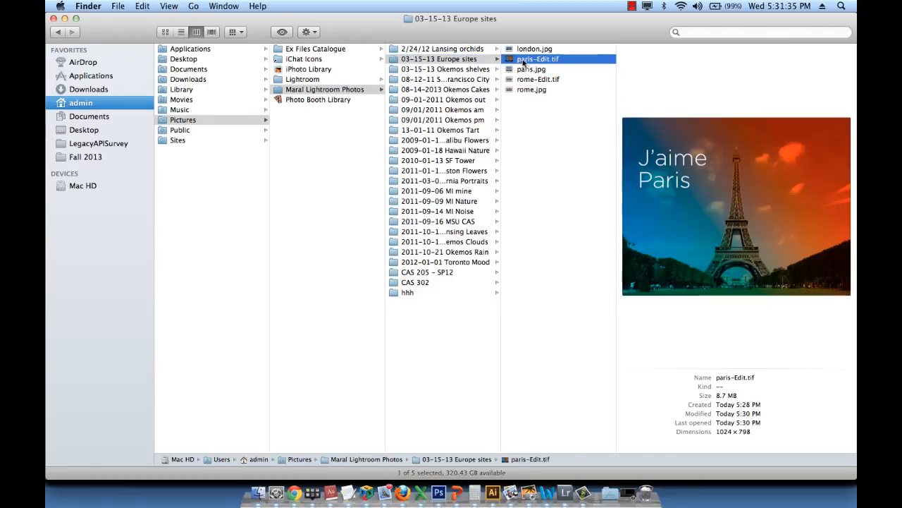